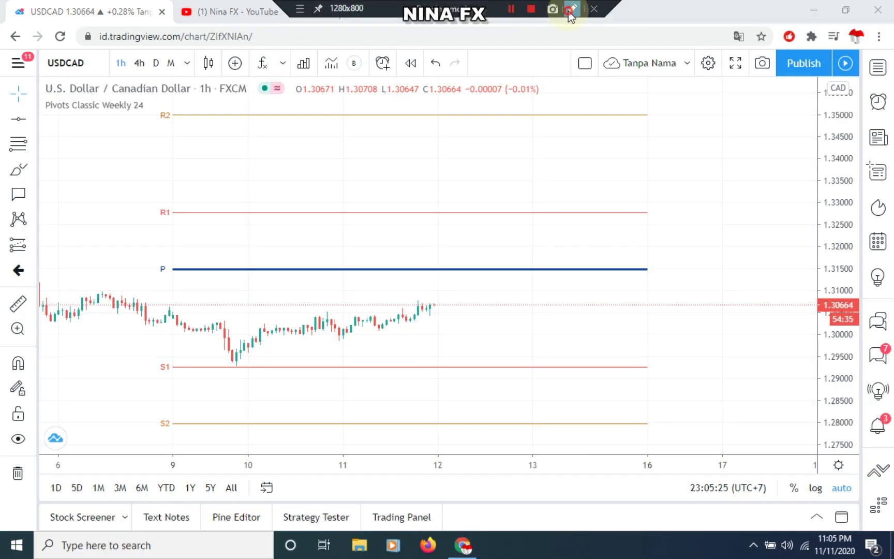
# Draw red annotation arrows from the current price up to P, then down to S1
pyautogui.click(571, 10)
pyautogui.click(881, 108)
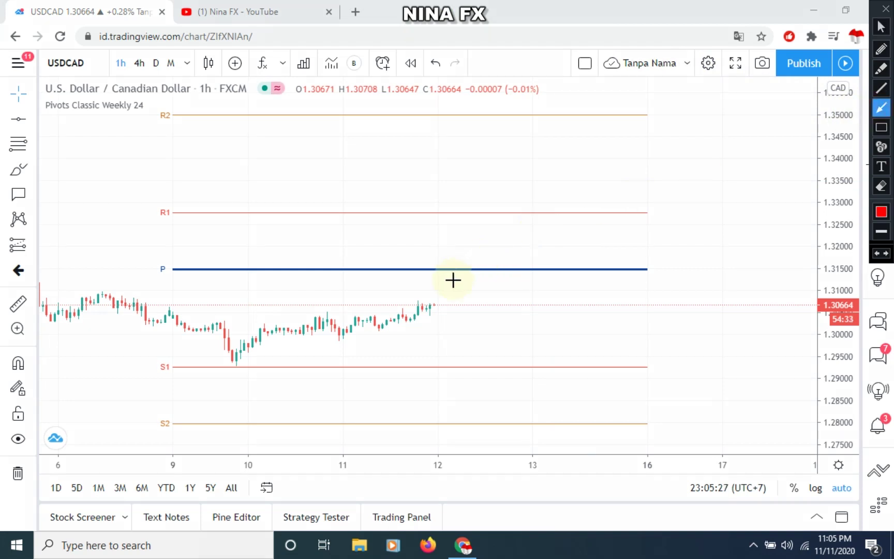
pyautogui.moveTo(444, 307); pyautogui.dragTo(469, 278)
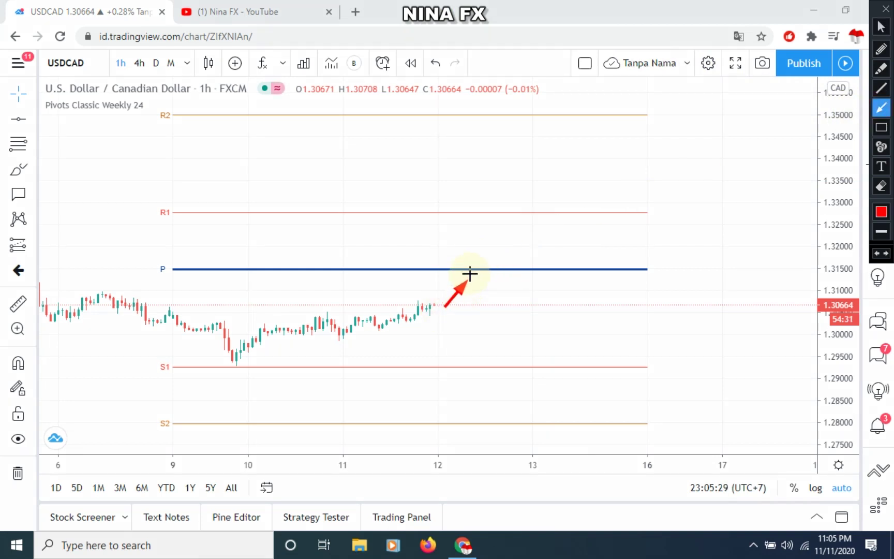
pyautogui.moveTo(469, 278)
pyautogui.mouseDown()
pyautogui.moveTo(524, 380)
pyautogui.moveTo(561, 308)
pyautogui.moveTo(577, 243)
pyautogui.moveTo(666, 424)
pyautogui.mouseUp()
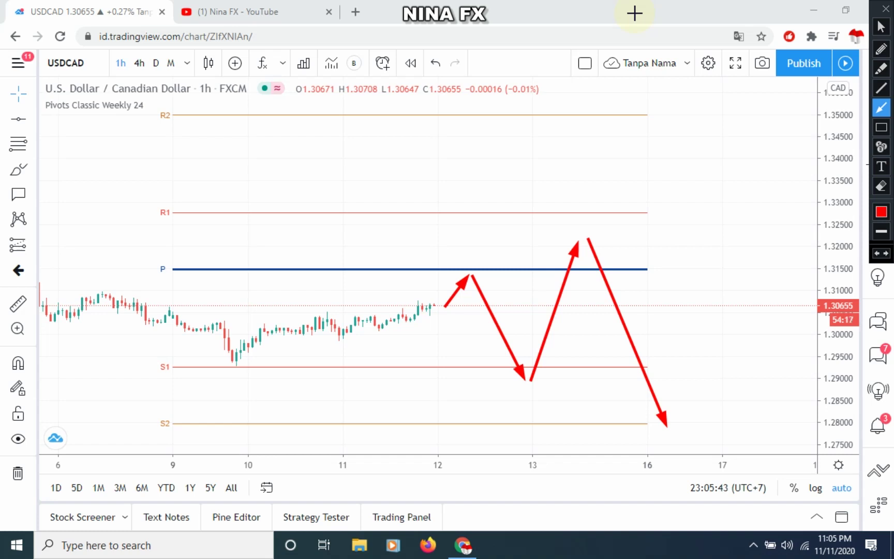
# Erase the extra arrows and leftover red stroke, keeping only the trade path
pyautogui.click(882, 186)
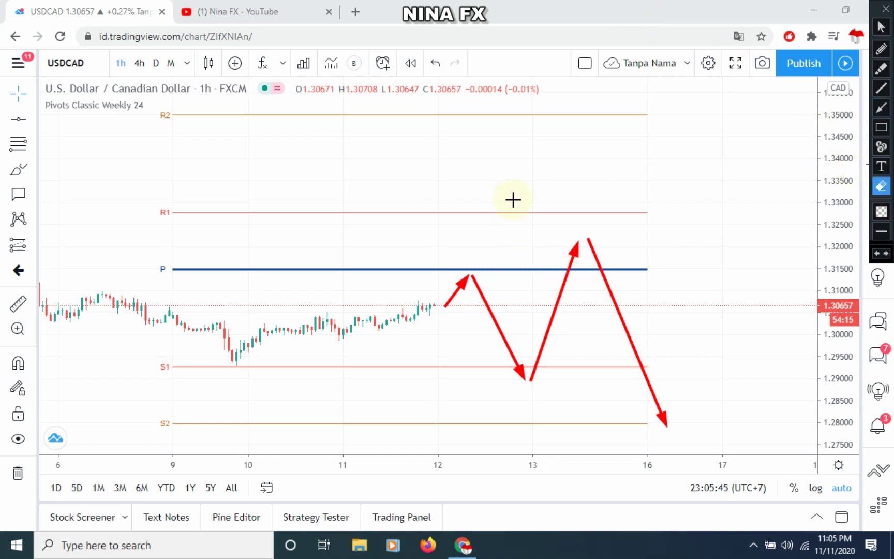
pyautogui.moveTo(538, 195); pyautogui.dragTo(681, 461)
pyautogui.moveTo(529, 334); pyautogui.dragTo(549, 393)
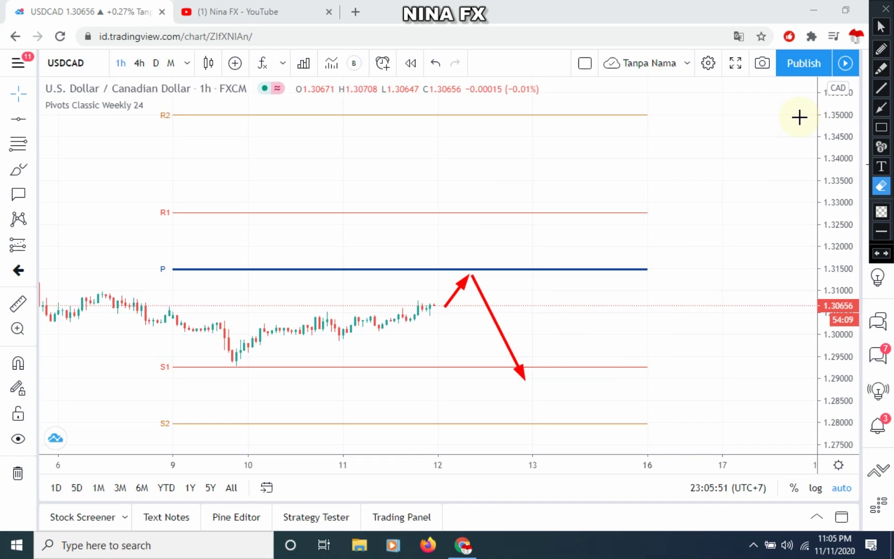
pyautogui.click(882, 27)
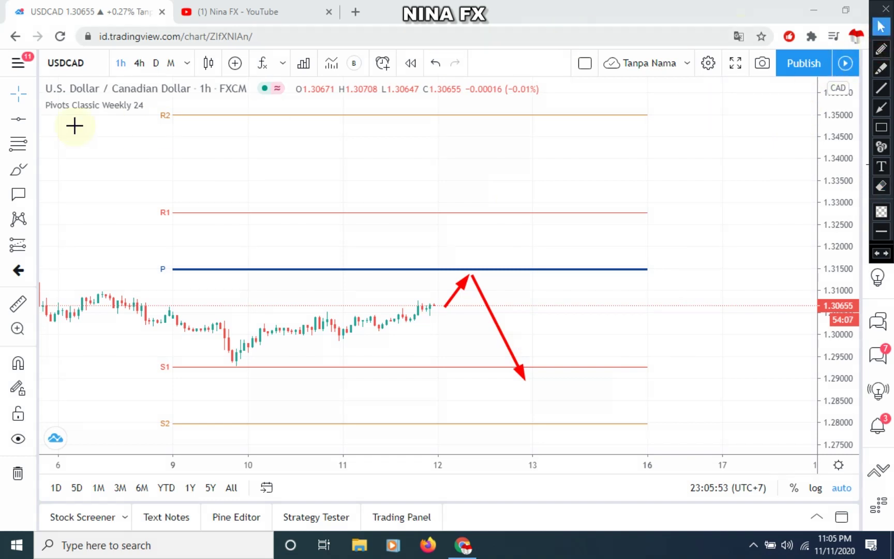
pyautogui.click(20, 119)
# Place green horizontal lines at 1.31354 below P and at S1 (1.29256)
pyautogui.click(496, 275)
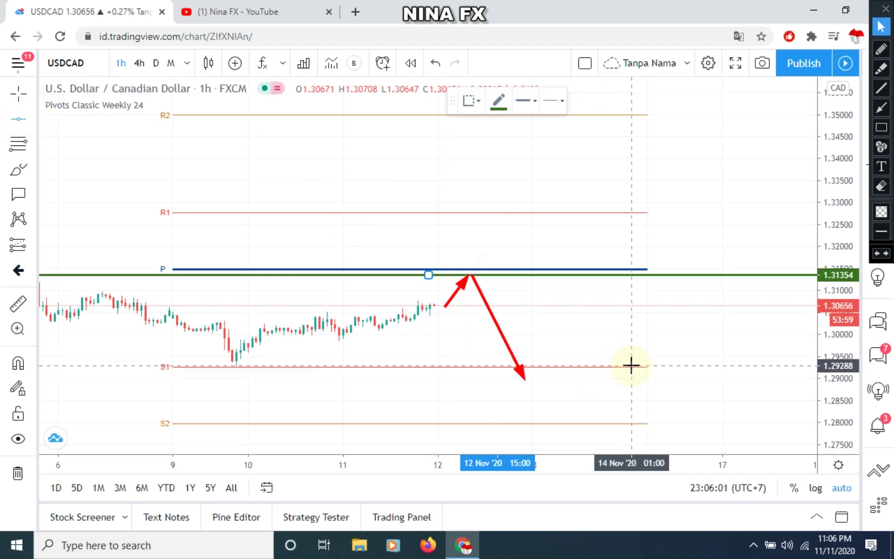
pyautogui.click(623, 367)
pyautogui.click(18, 197)
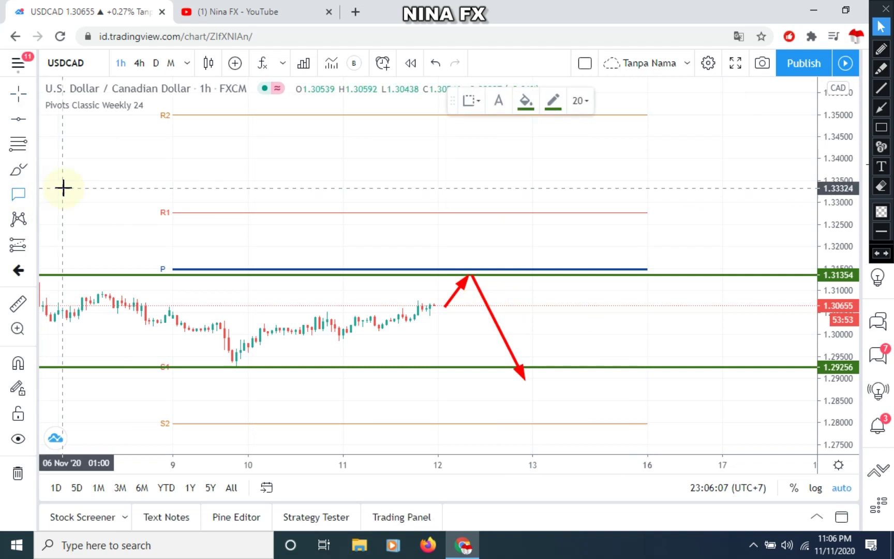
pyautogui.click(33, 198)
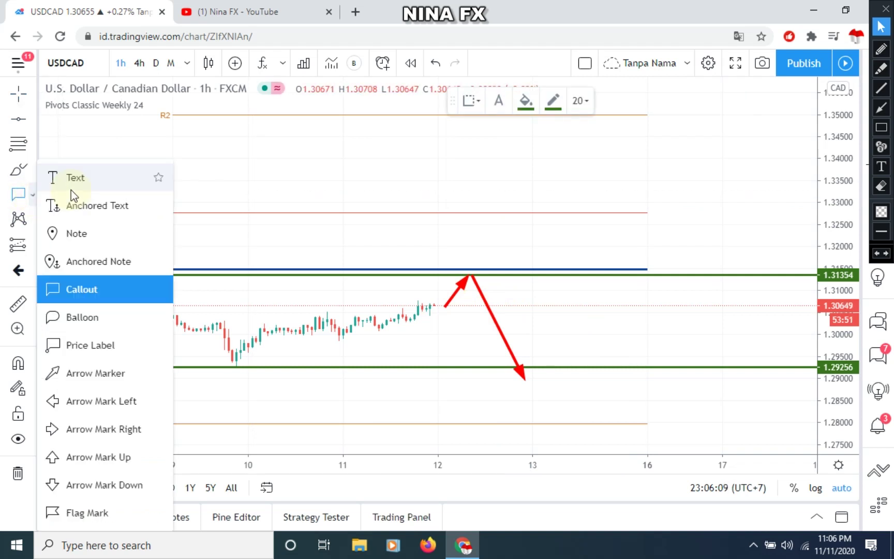
# Add a 'USD/CAD H1' text label and drag it up near the top left
pyautogui.click(70, 179)
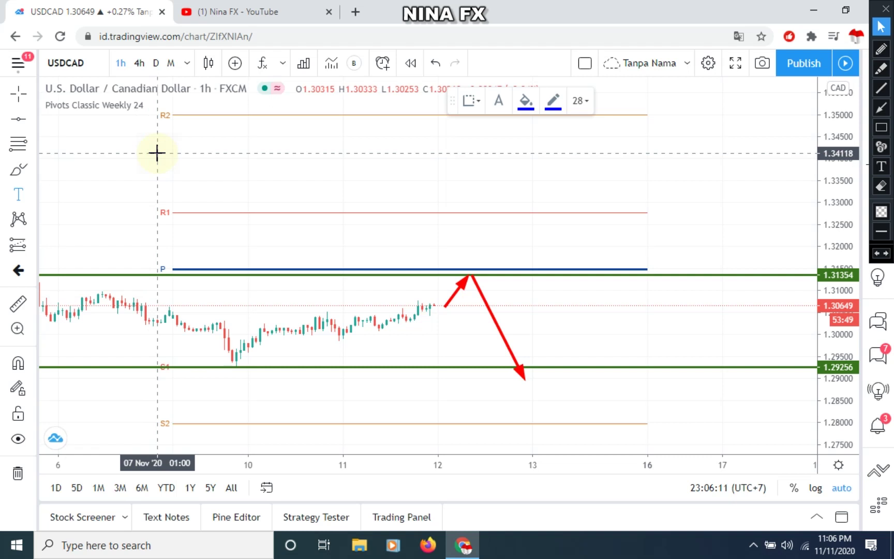
pyautogui.click(157, 153)
pyautogui.write('USD/CA')
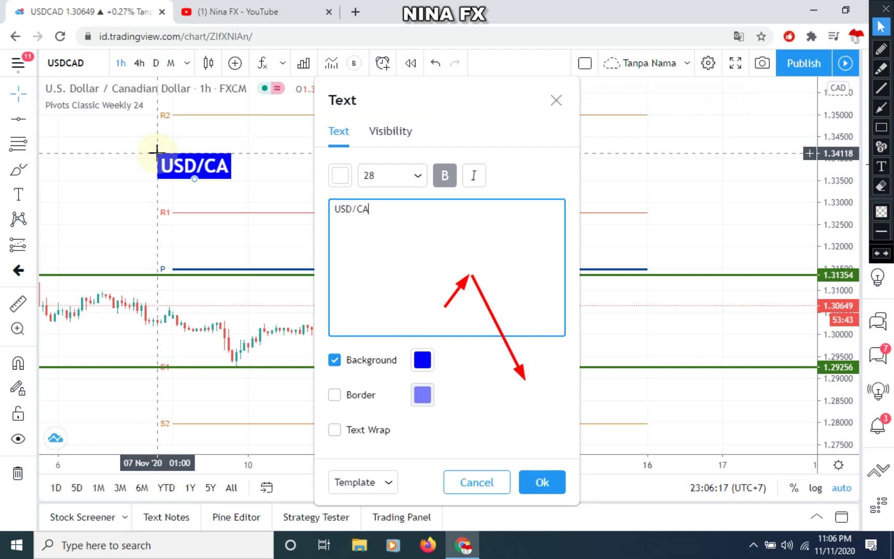
pyautogui.write('D H1')
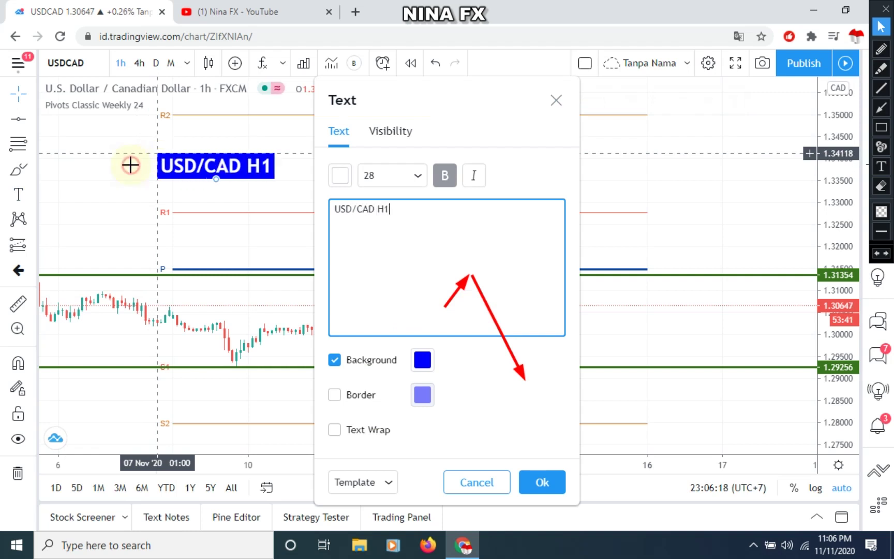
pyautogui.moveTo(190, 157); pyautogui.dragTo(194, 128)
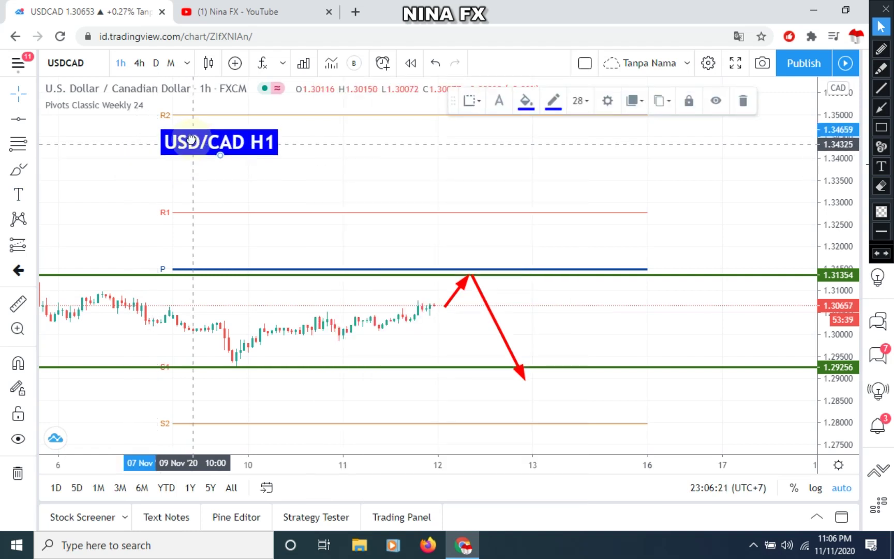
pyautogui.click(33, 194)
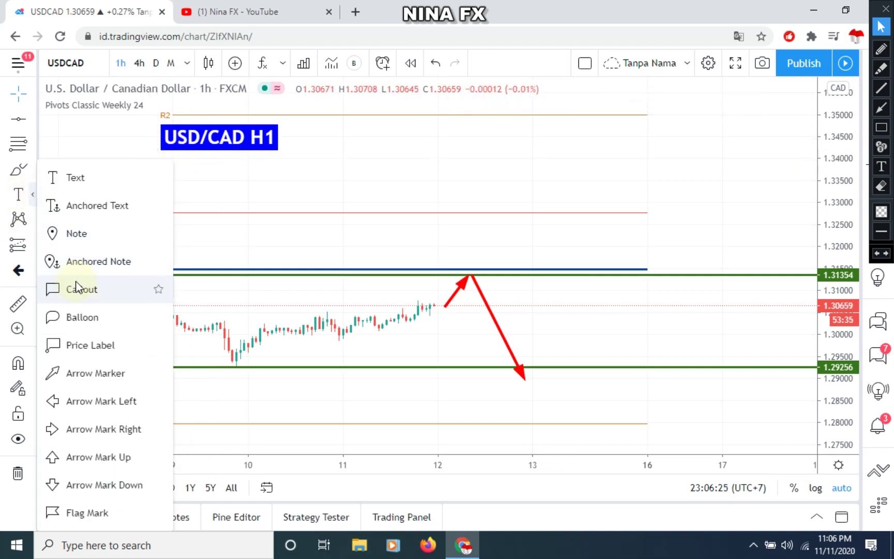
# Add a callout at the arrow tip on P reading 'Sell 1.31400'
pyautogui.click(81, 291)
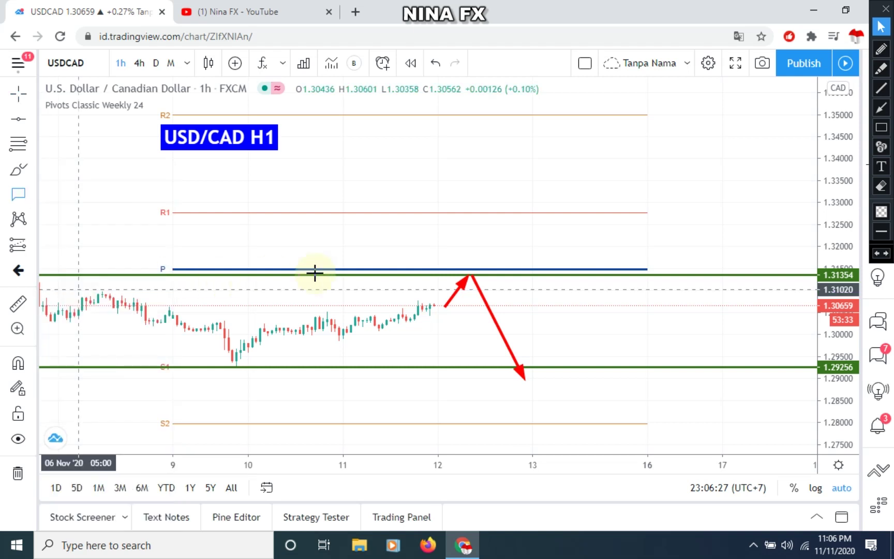
pyautogui.click(466, 270)
pyautogui.moveTo(479, 269); pyautogui.dragTo(517, 247)
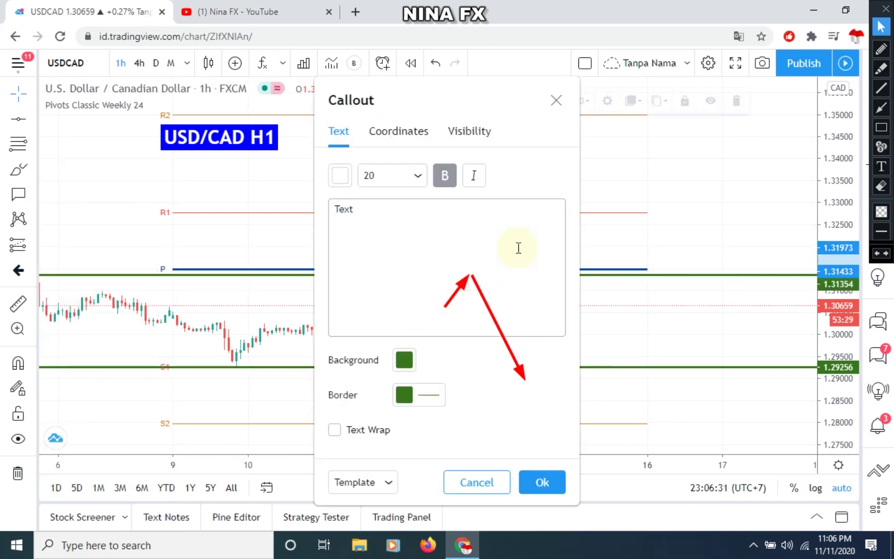
pyautogui.write('Sell 1.31')
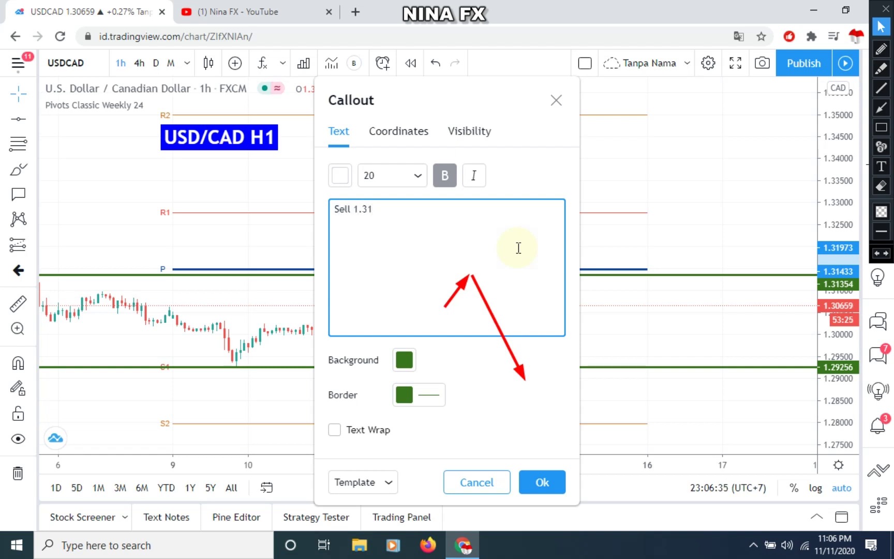
pyautogui.press('BackSpace')
pyautogui.write('400')
pyautogui.click(631, 223)
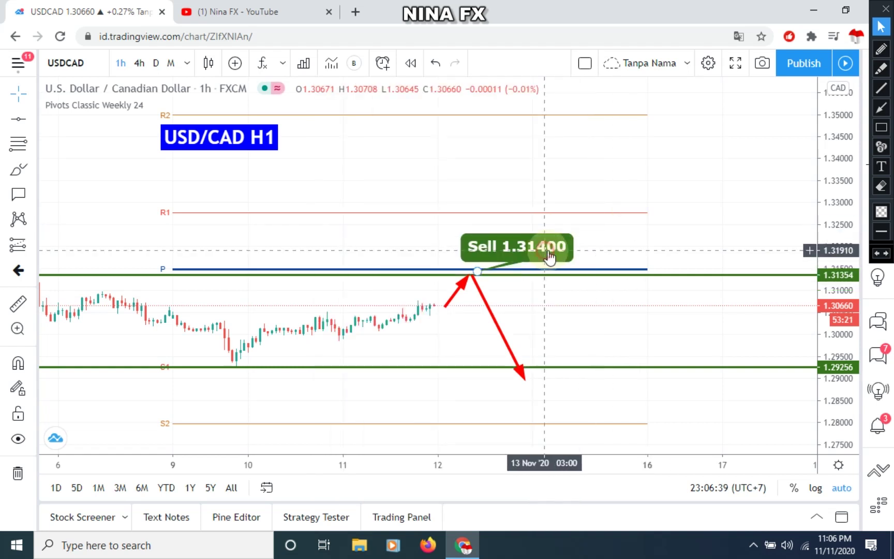
# Nudge the Sell callout slightly right and set its fill colour to red
pyautogui.click(569, 247)
pyautogui.moveTo(565, 249); pyautogui.dragTo(569, 249)
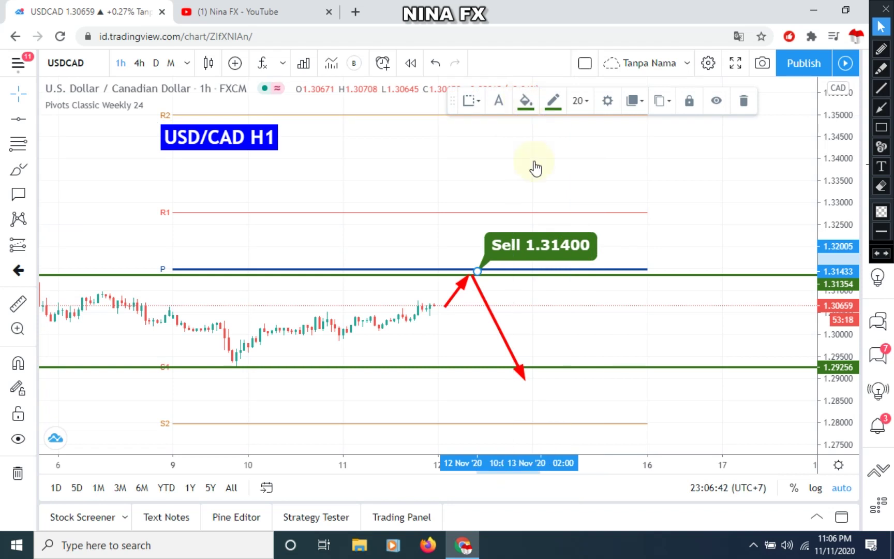
pyautogui.click(526, 101)
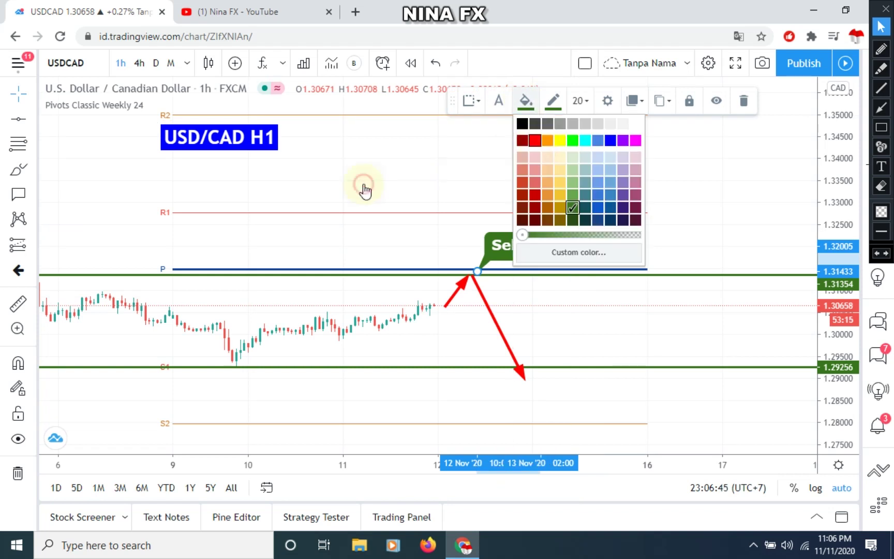
pyautogui.click(17, 197)
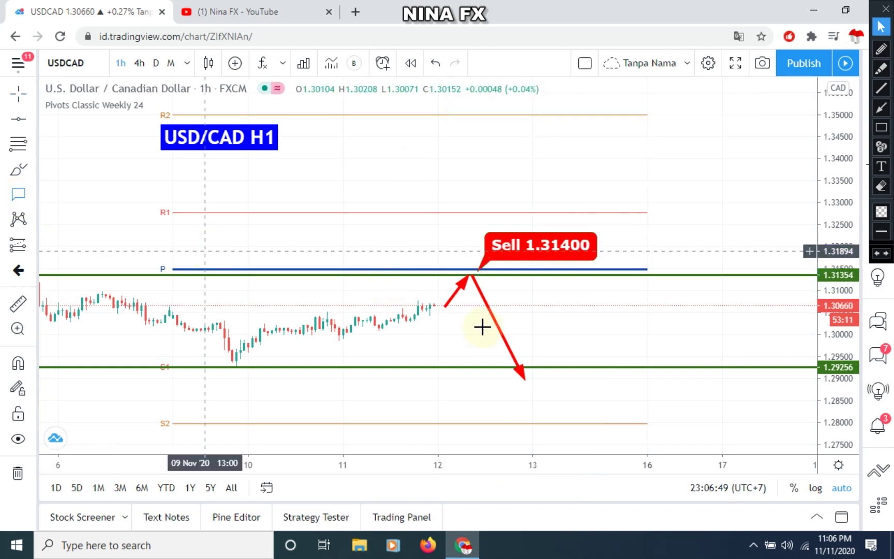
pyautogui.click(533, 380)
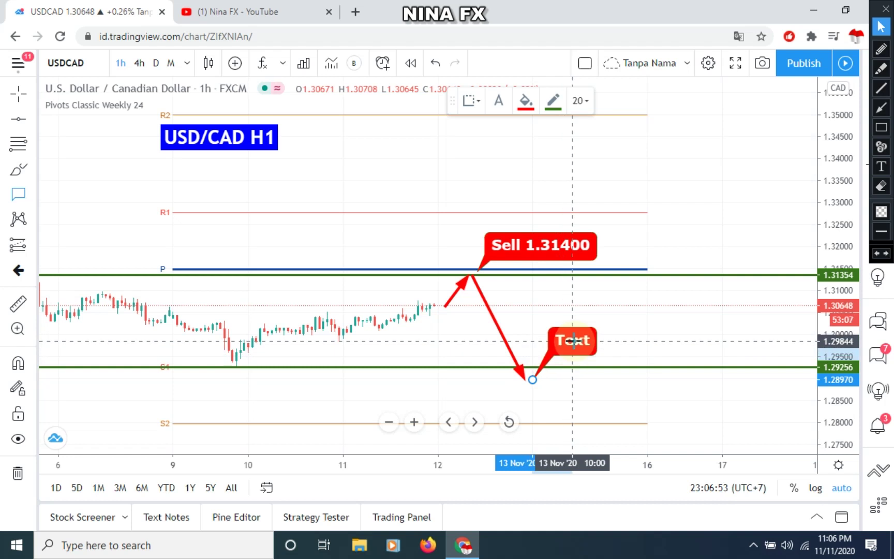
# Add a 'Tp 1.29300' callout and move it right of the lower arrow tip
pyautogui.click(574, 340)
pyautogui.write('Tp 1.29')
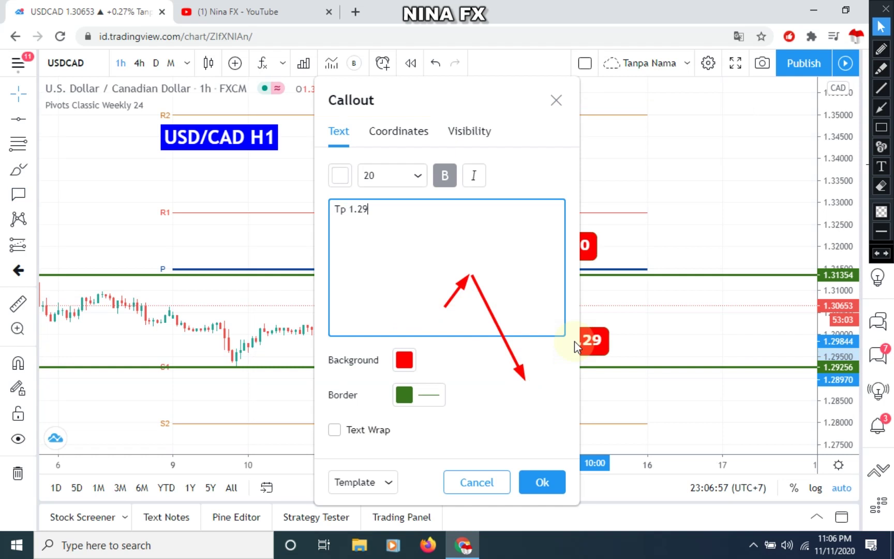
pyautogui.write('300')
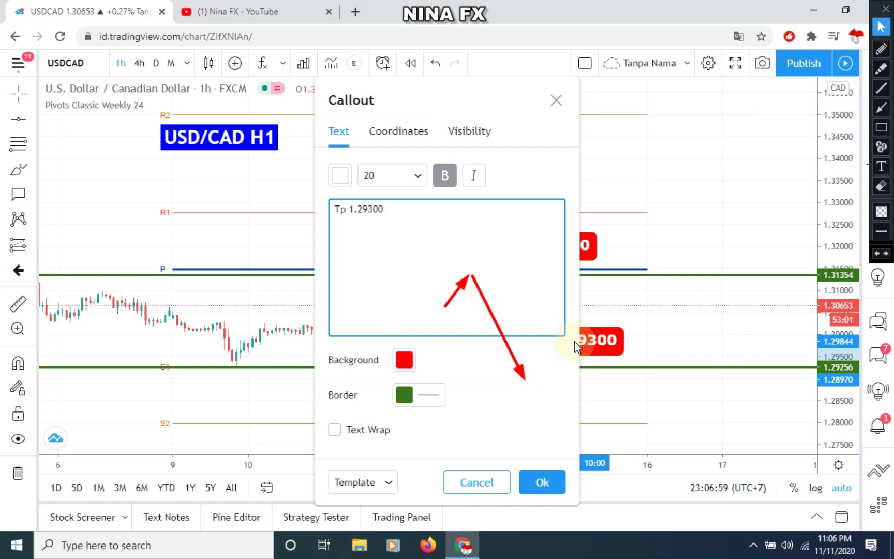
pyautogui.click(598, 340)
pyautogui.moveTo(601, 339); pyautogui.dragTo(609, 343)
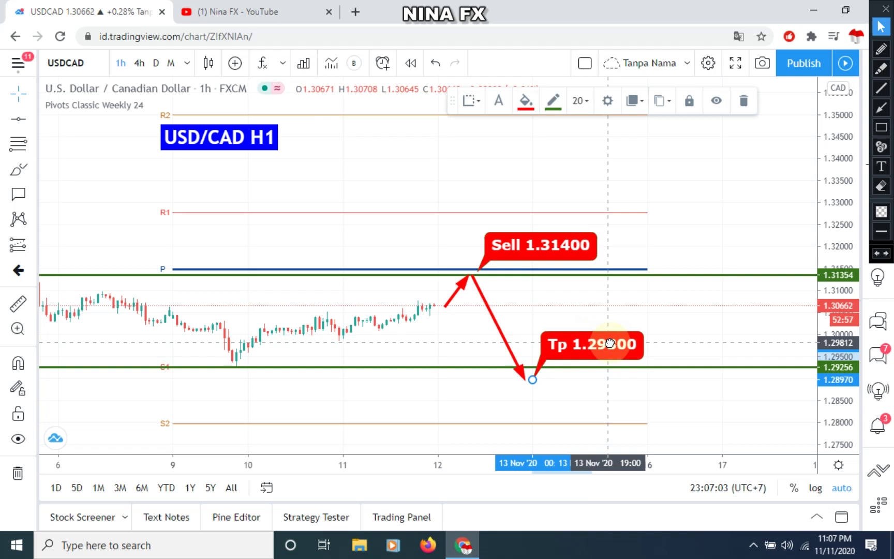
pyautogui.moveTo(609, 343); pyautogui.dragTo(616, 345)
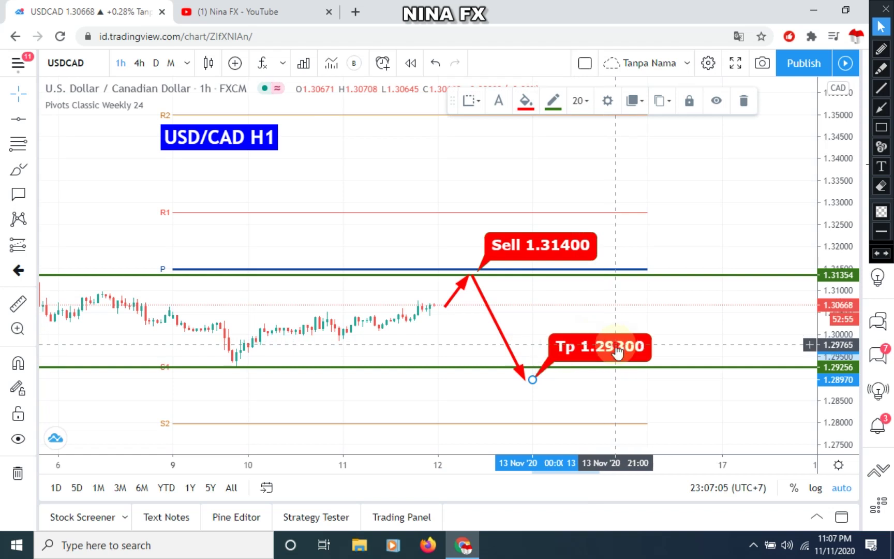
# Edit the Tp callout text to read 'Tp 1.29250'
pyautogui.doubleClick(615, 345)
pyautogui.click(406, 221)
pyautogui.click(383, 209)
pyautogui.press('BackSpace')
pyautogui.press('BackSpace')
pyautogui.press('BackSpace')
pyautogui.write('25')
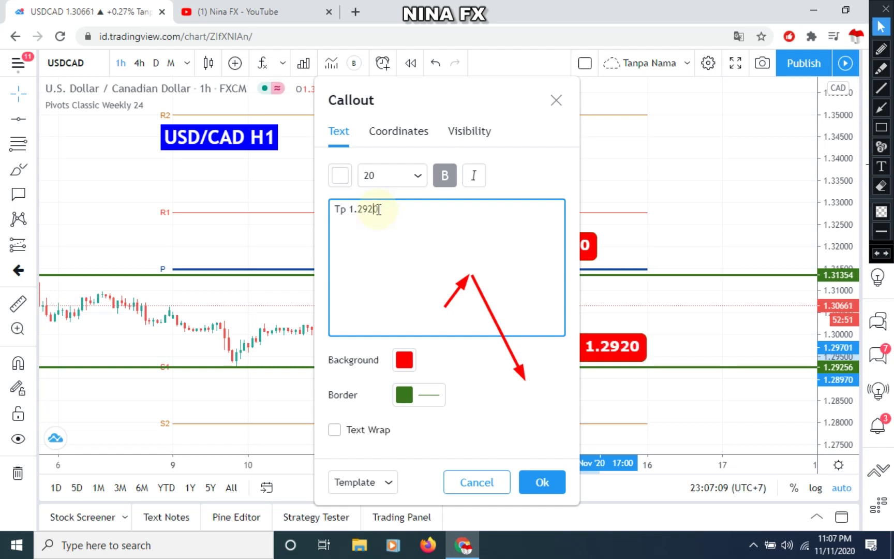
pyautogui.write('0')
pyautogui.click(263, 181)
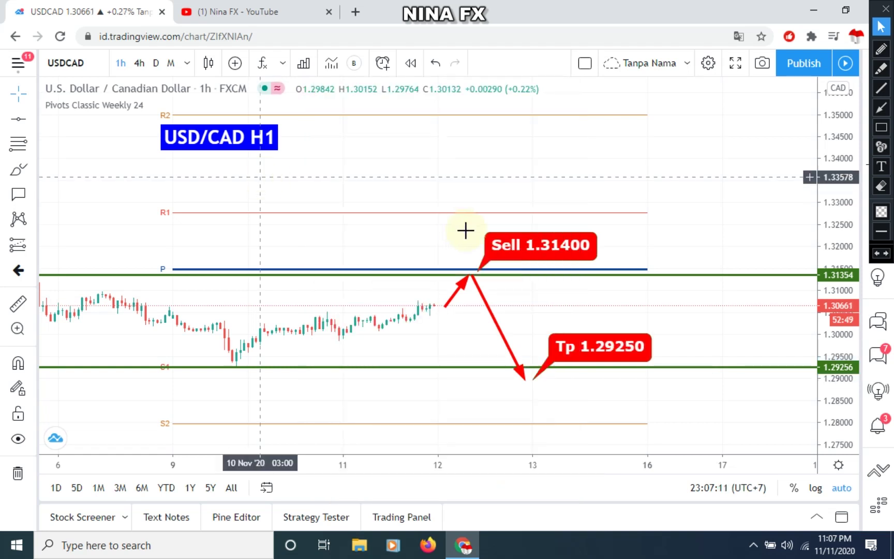